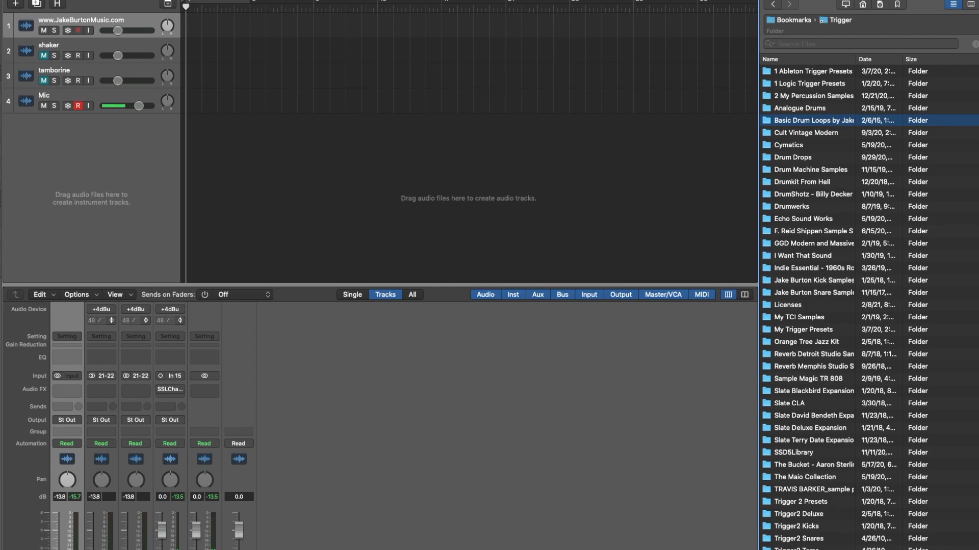
# Look through the Other subfolder of the Basic Drum Loops folder and return to the list of tempo folders.
pyautogui.doubleClick(820, 122)
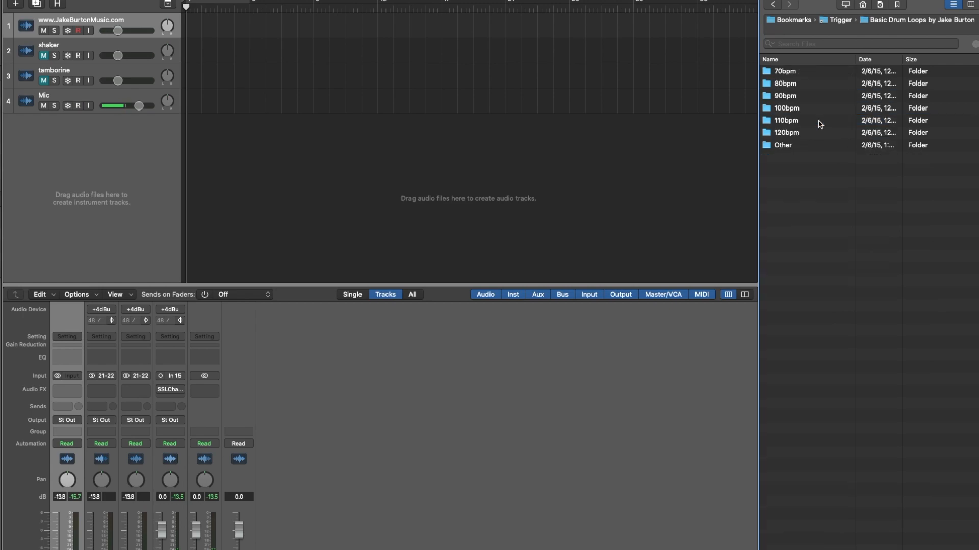
pyautogui.doubleClick(785, 147)
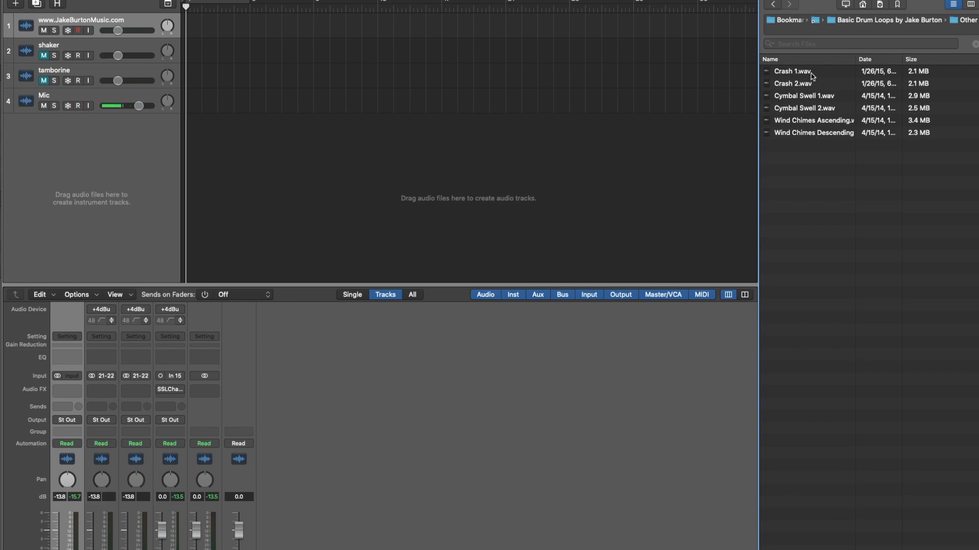
pyautogui.click(773, 5)
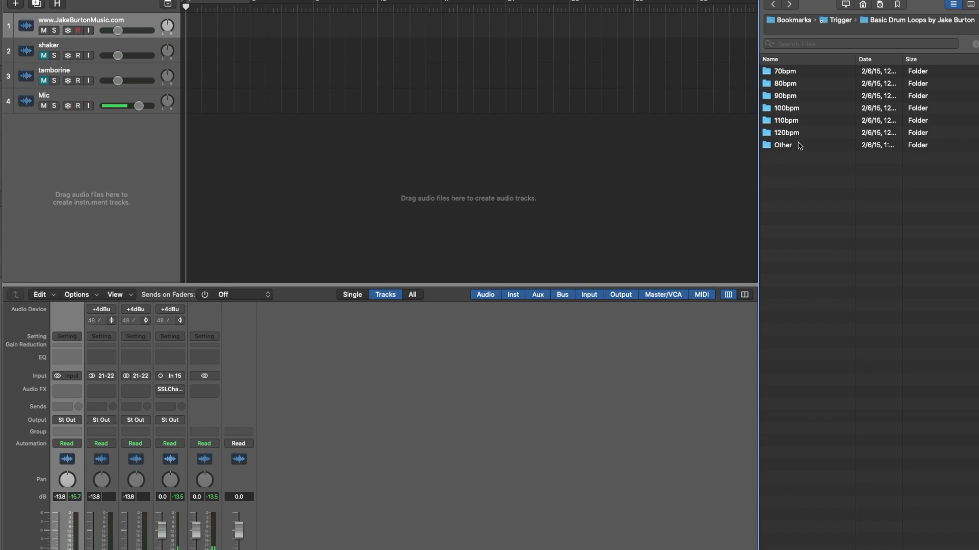
# Place rock beat 1.wav from the 100bpm folder at the start of the first track, loop it about seven times and play it.
pyautogui.click(787, 108)
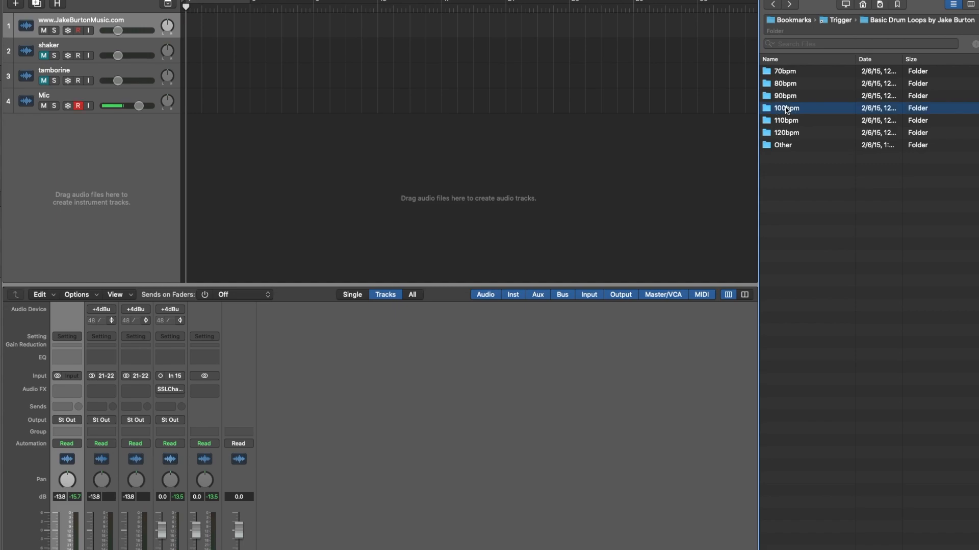
pyautogui.doubleClick(787, 109)
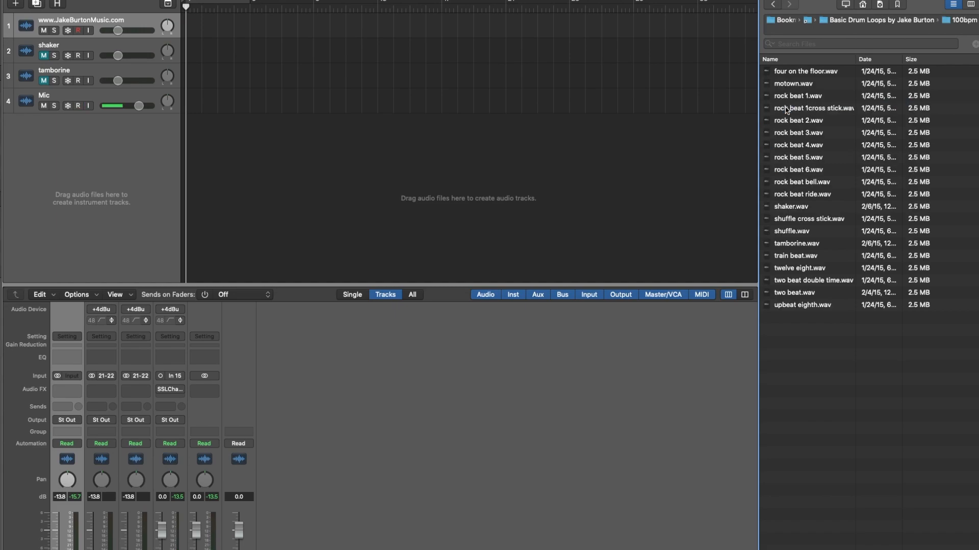
pyautogui.moveTo(796, 98); pyautogui.dragTo(187, 32)
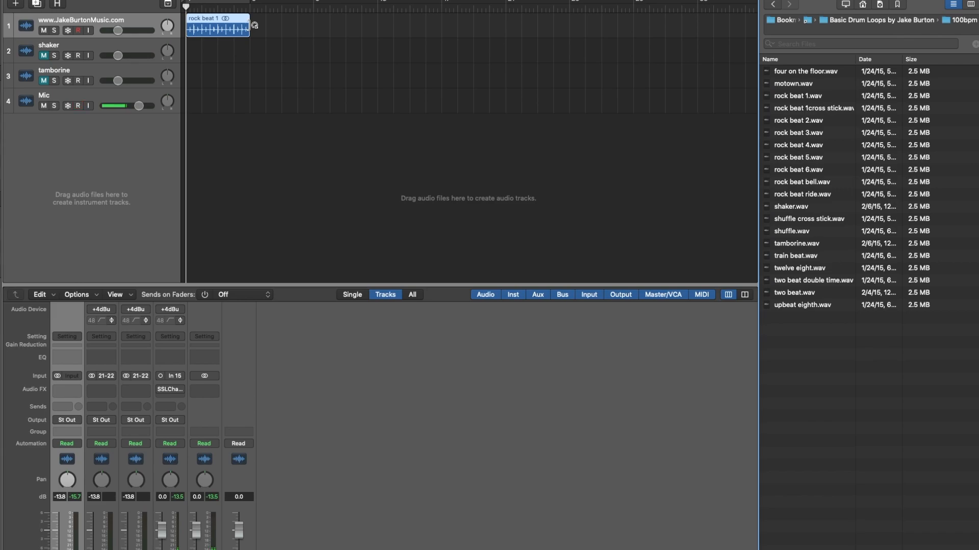
pyautogui.moveTo(255, 26); pyautogui.dragTo(642, 31)
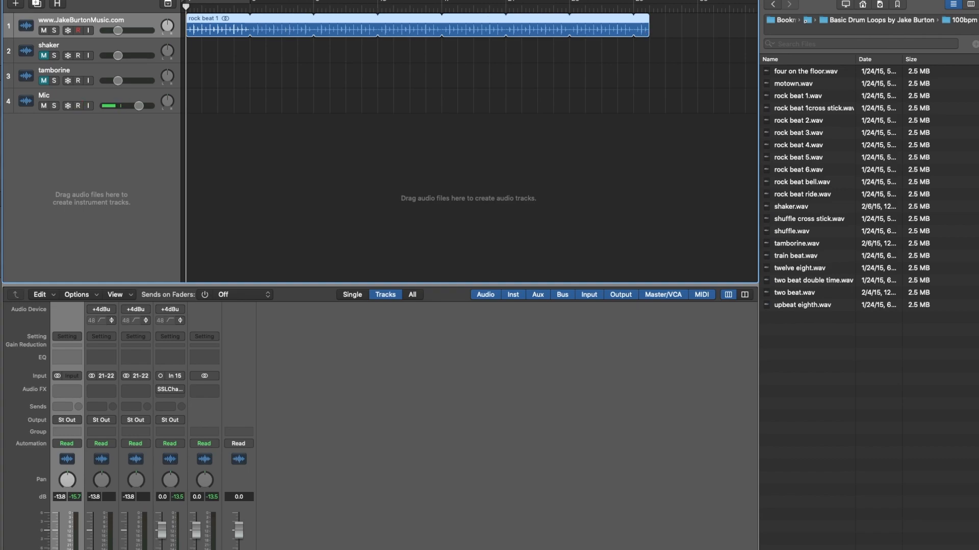
pyautogui.press('space')
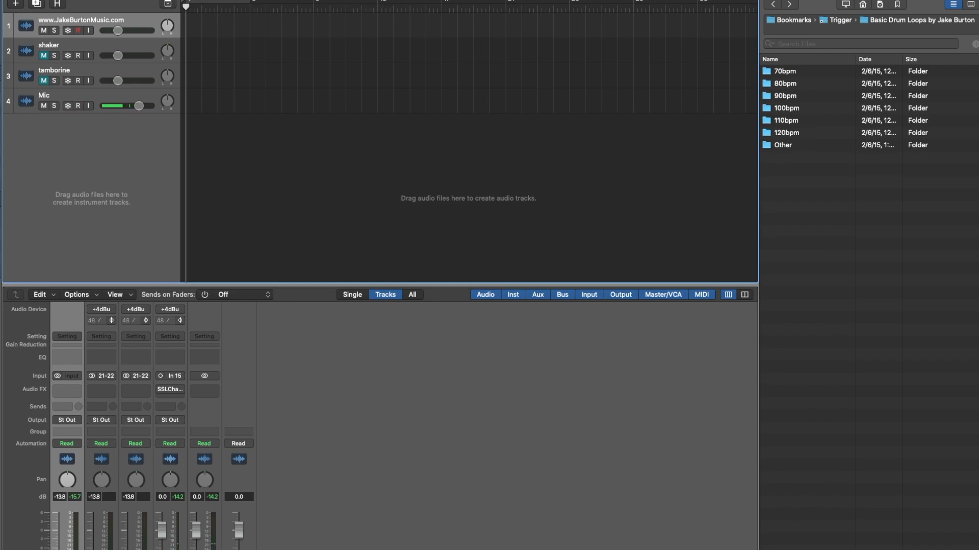
# Add rock beat 1.wav from the 100bpm folder to the start of the first track and enable Flex on that track.
pyautogui.doubleClick(783, 108)
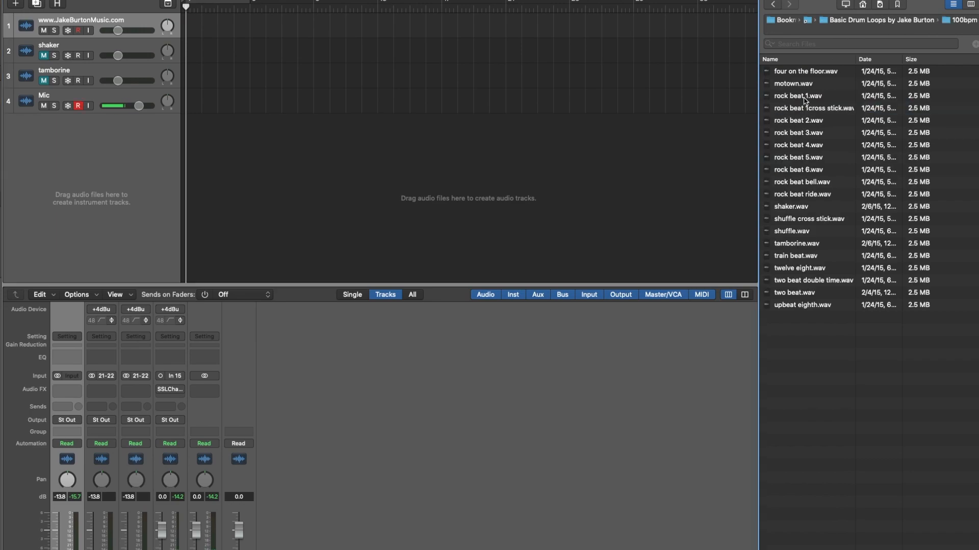
pyautogui.moveTo(803, 100); pyautogui.dragTo(186, 34)
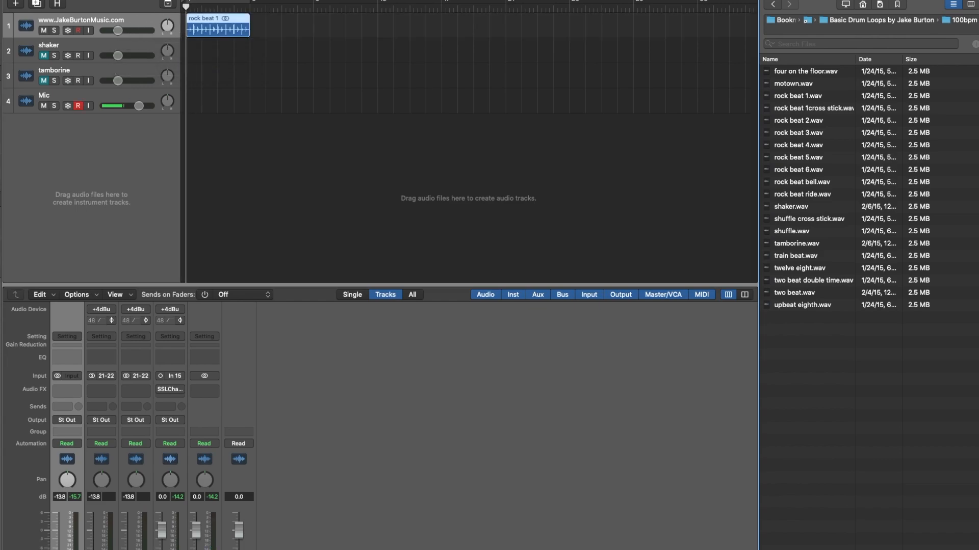
pyautogui.press('super+f')
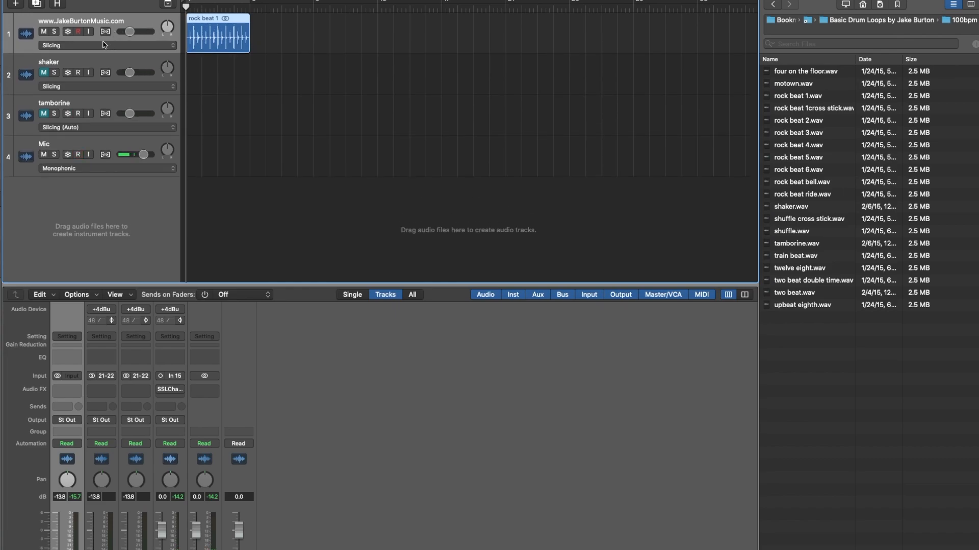
pyautogui.click(105, 33)
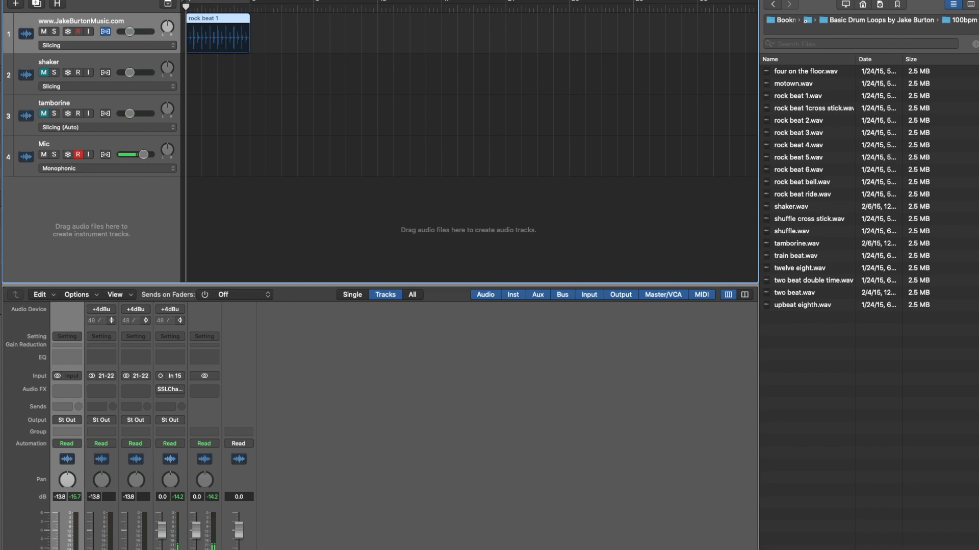
pyautogui.press('super+f')
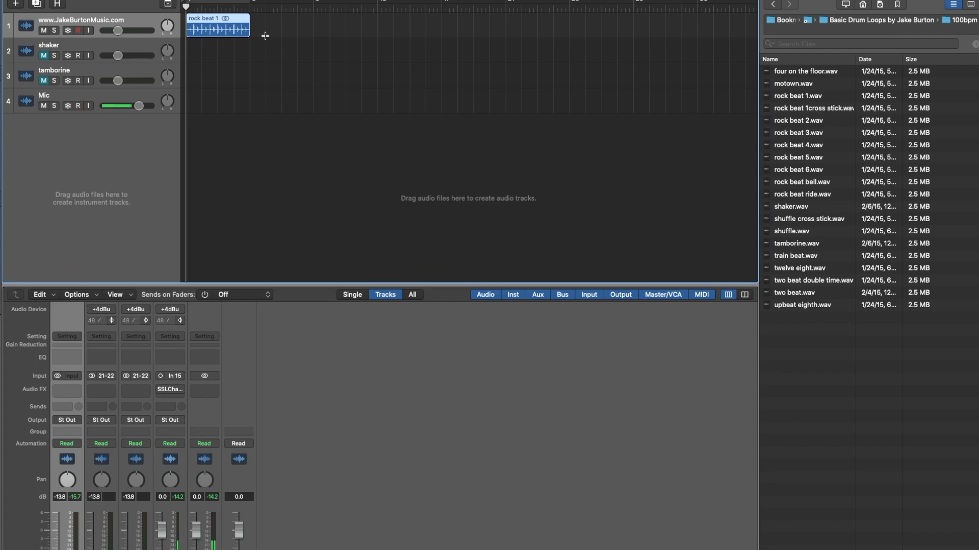
# Loop the rock beat 1 region to eight repetitions and play it back from the beginning.
pyautogui.moveTo(254, 28); pyautogui.dragTo(700, 28)
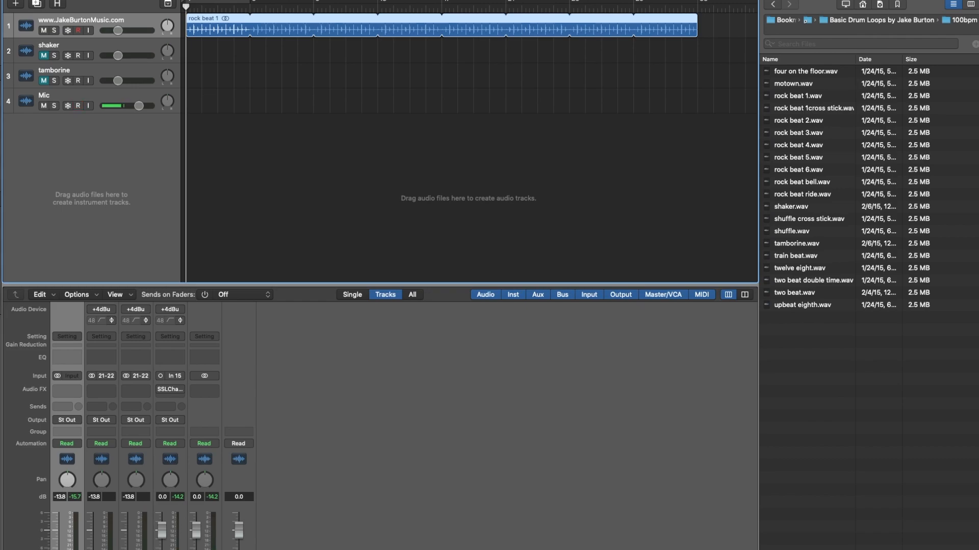
pyautogui.press('space')
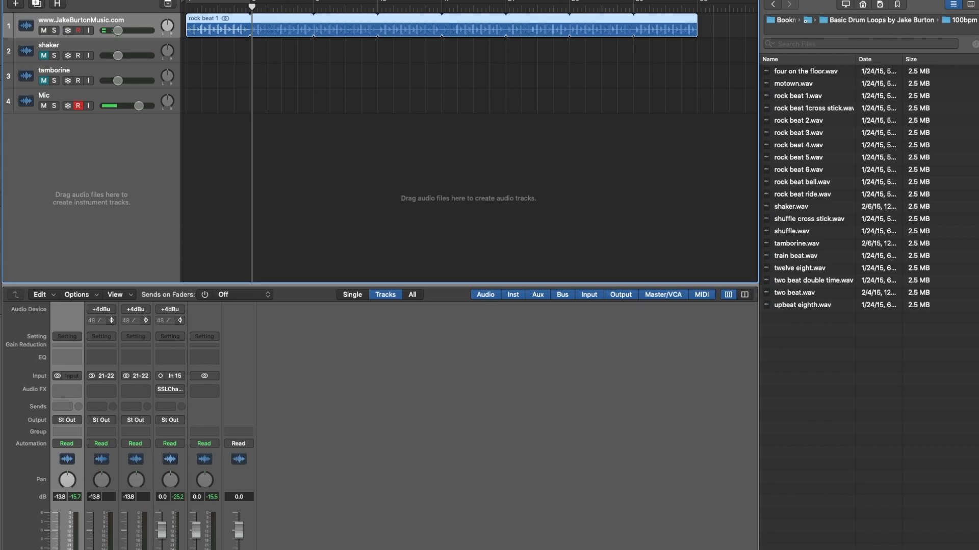
pyautogui.press('Return')
pyautogui.press('space')
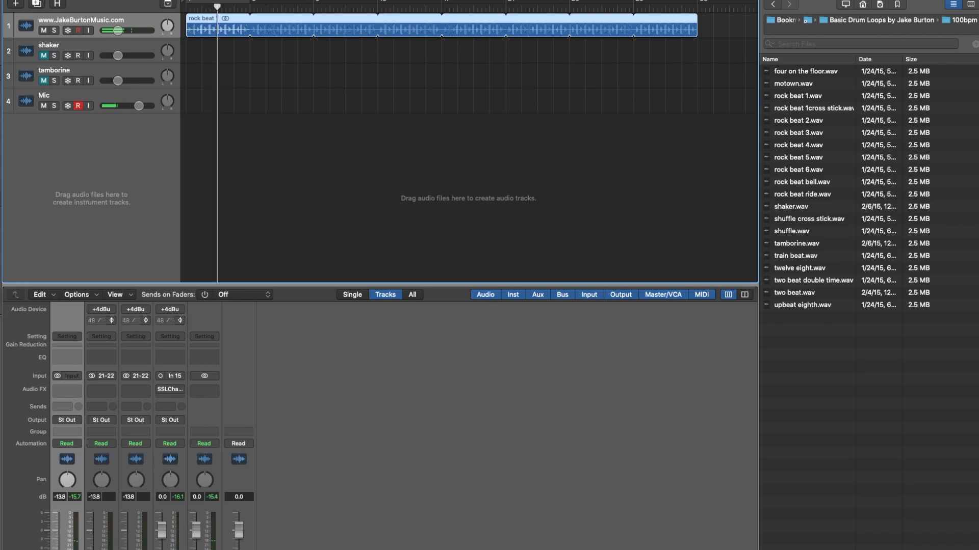
pyautogui.press('space')
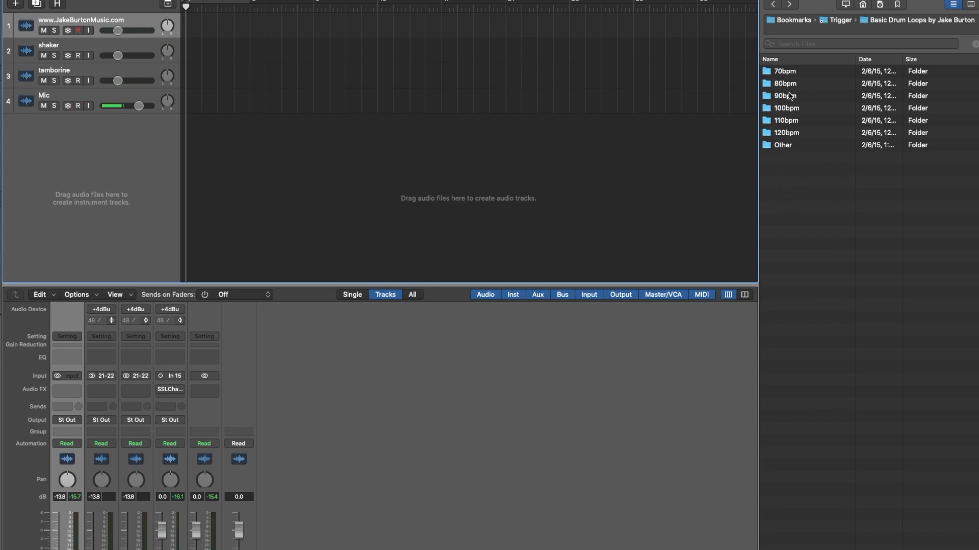
# Place rock beat 1.wav from the 100bpm folder on the empty first track and display it in Flex view with Slicing mode.
pyautogui.doubleClick(784, 108)
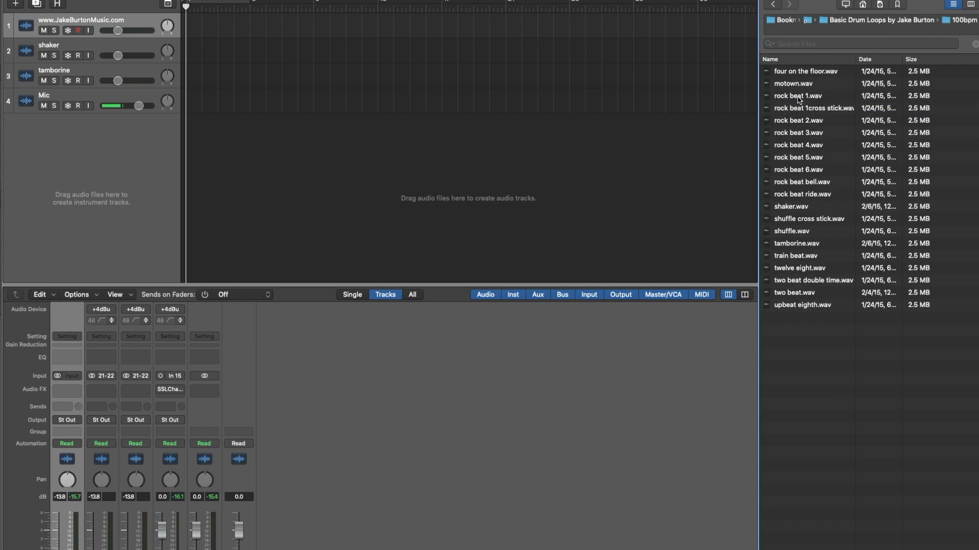
pyautogui.moveTo(798, 97); pyautogui.dragTo(187, 32)
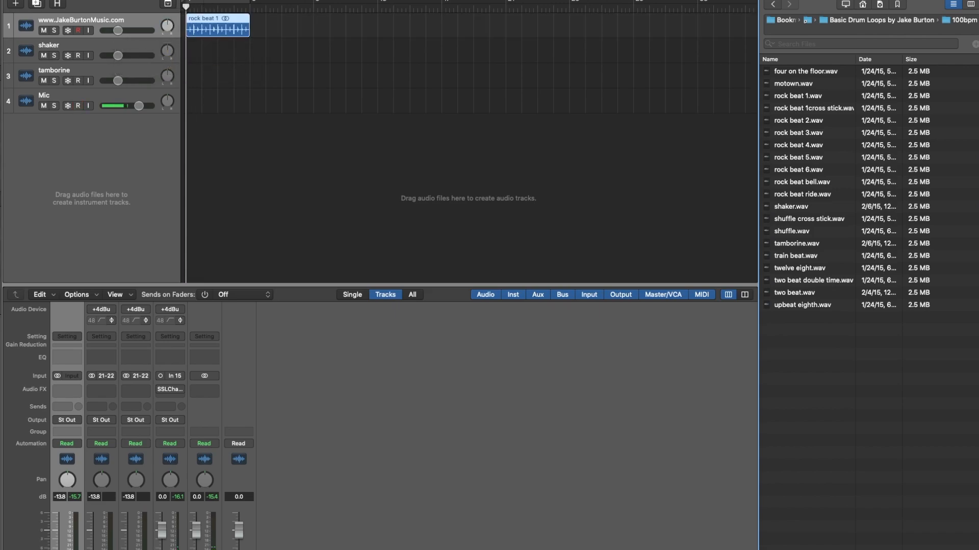
pyautogui.press('super+f')
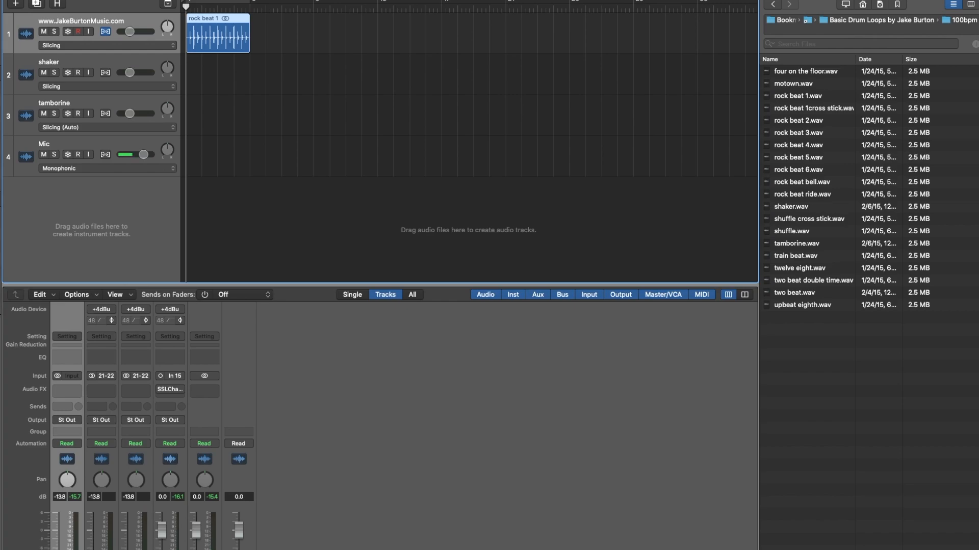
pyautogui.click(106, 32)
pyautogui.click(106, 32)
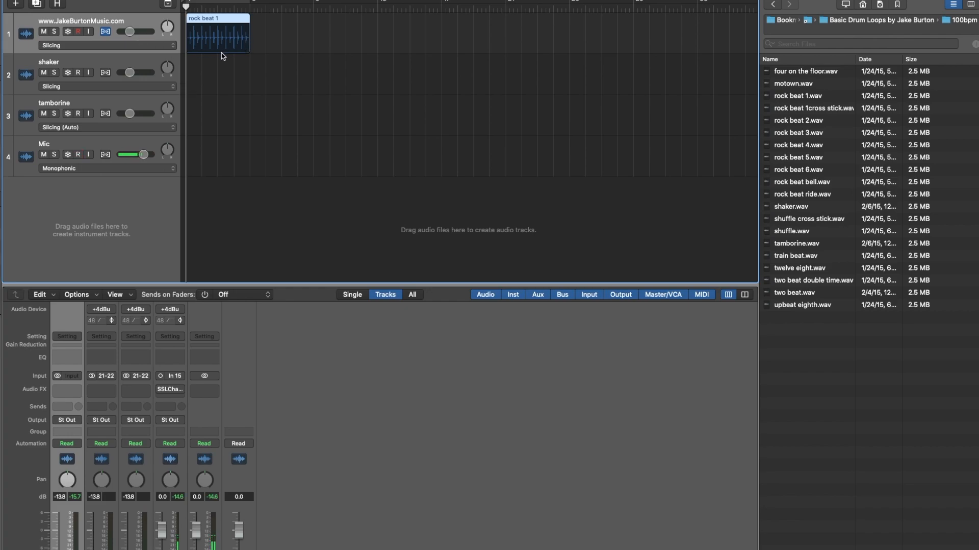
# Flex the first drum hit of rock beat 1 back to the region's start and accept creating the high speed section.
pyautogui.press('z')
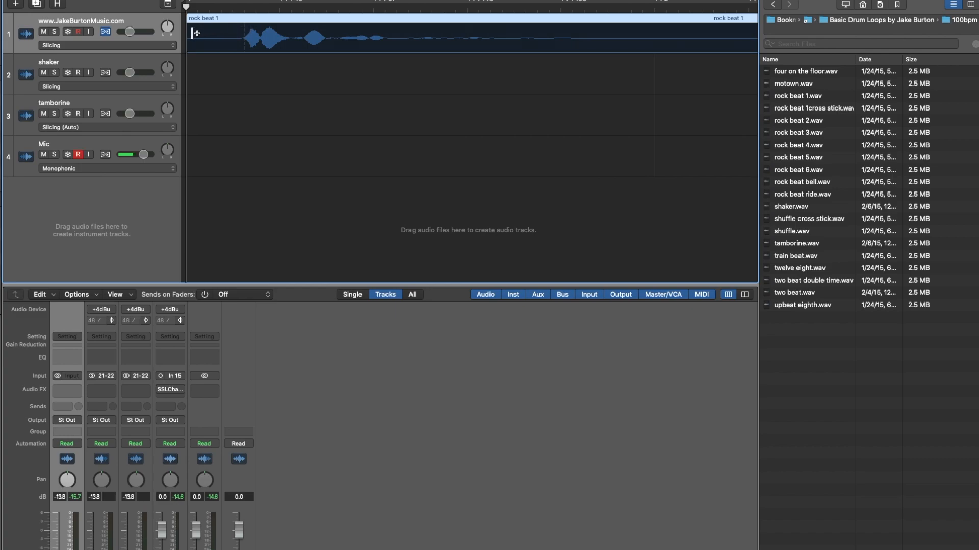
pyautogui.moveTo(244, 28); pyautogui.dragTo(192, 24)
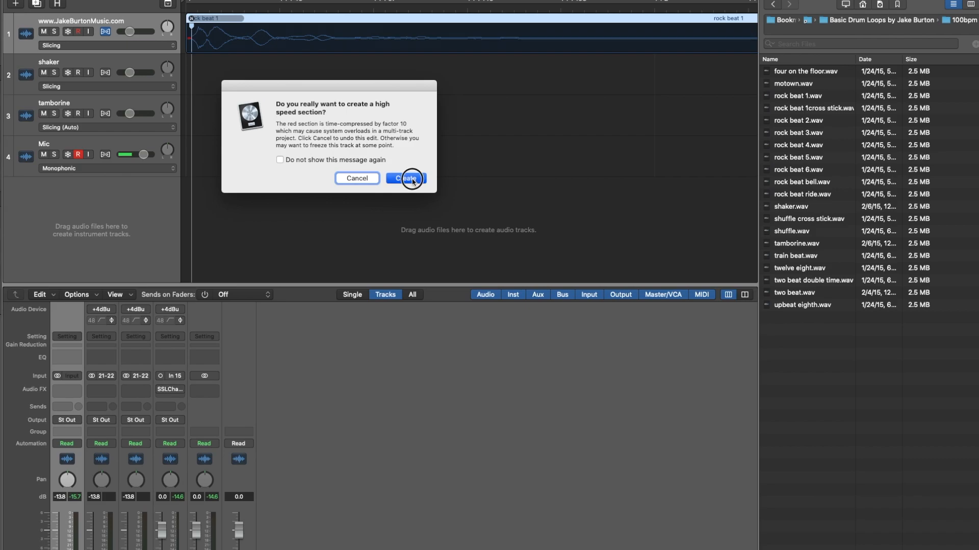
pyautogui.click(411, 178)
# Pull the next late drum hit in the region back onto its grid line with a flex marker.
pyautogui.hscroll(2, 382, 135)
pyautogui.press('super+Left')
pyautogui.press('super+Right')
pyautogui.press('super+Left')
pyautogui.hscroll(15, 367, 50)
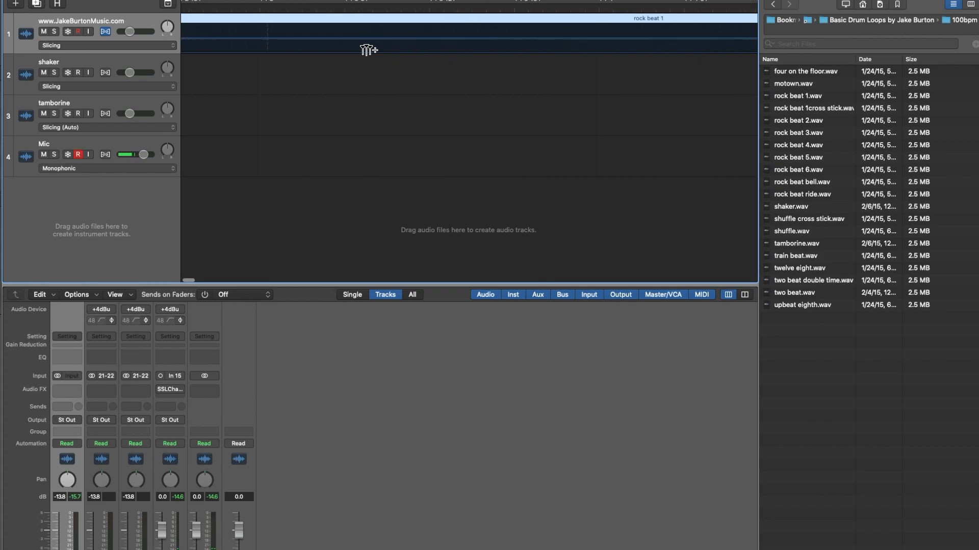
pyautogui.hscroll(5, 367, 50)
pyautogui.moveTo(462, 24); pyautogui.dragTo(453, 26)
pyautogui.hscroll(20, 528, 114)
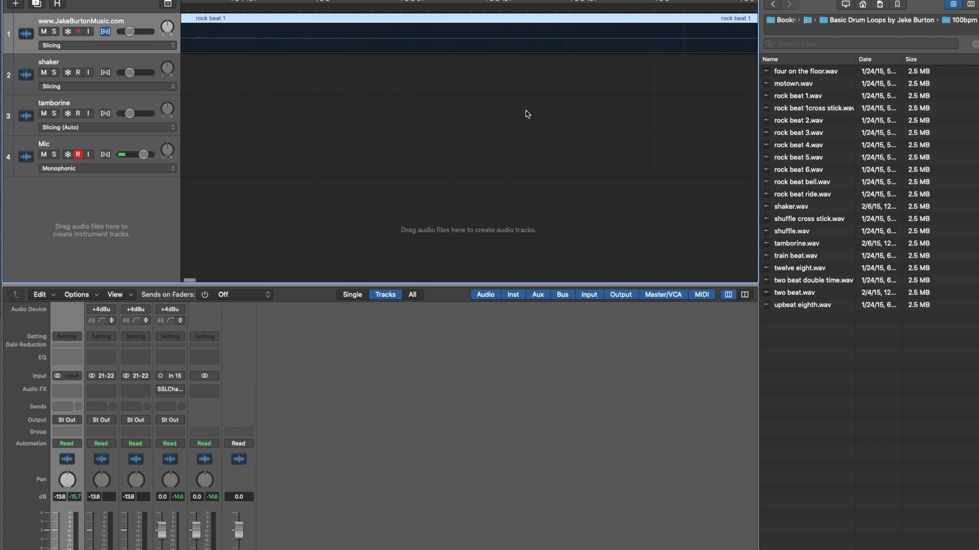
# Nudge the following two slightly late drum hits onto their grid lines with flex markers.
pyautogui.hscroll(-20, 527, 114)
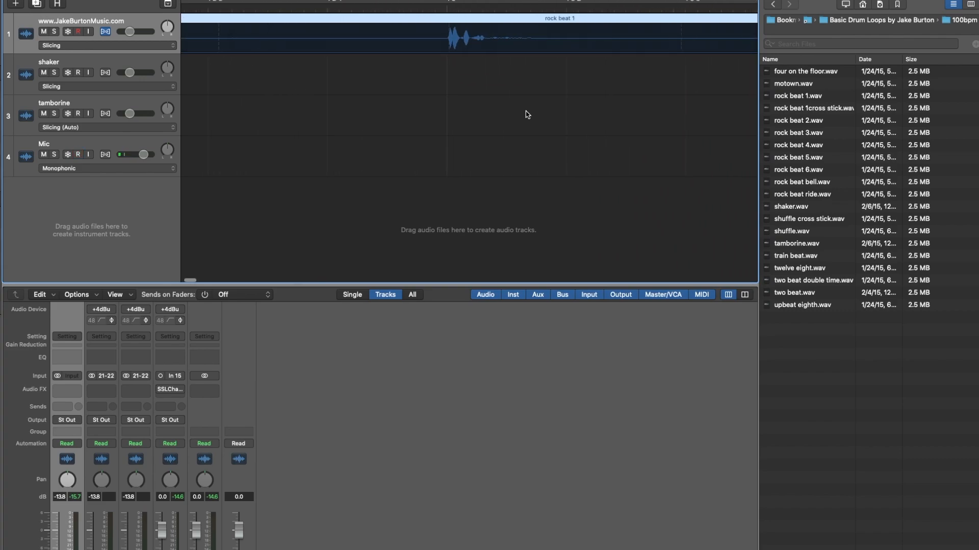
pyautogui.moveTo(448, 25); pyautogui.dragTo(447, 25)
pyautogui.hscroll(10, 541, 116)
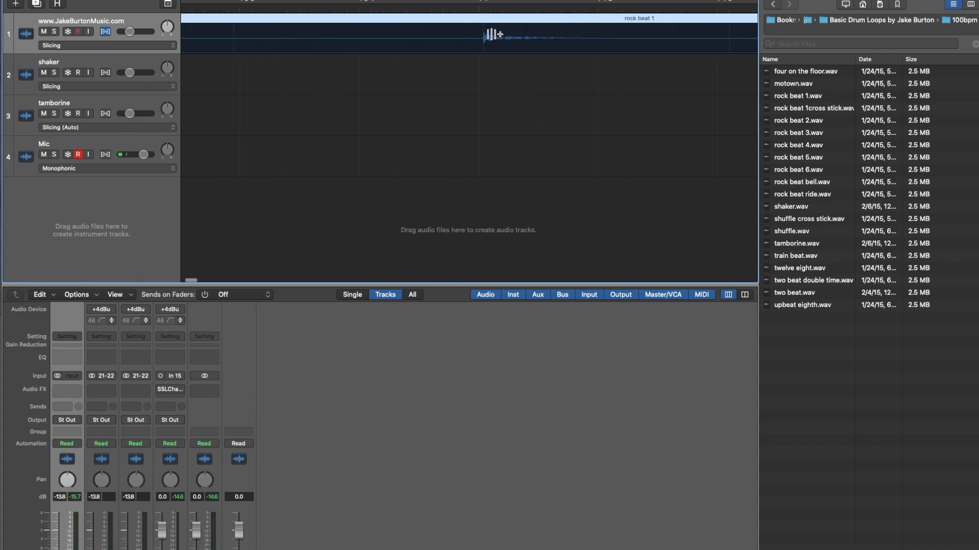
pyautogui.moveTo(485, 24); pyautogui.dragTo(483, 24)
pyautogui.hscroll(10, 552, 118)
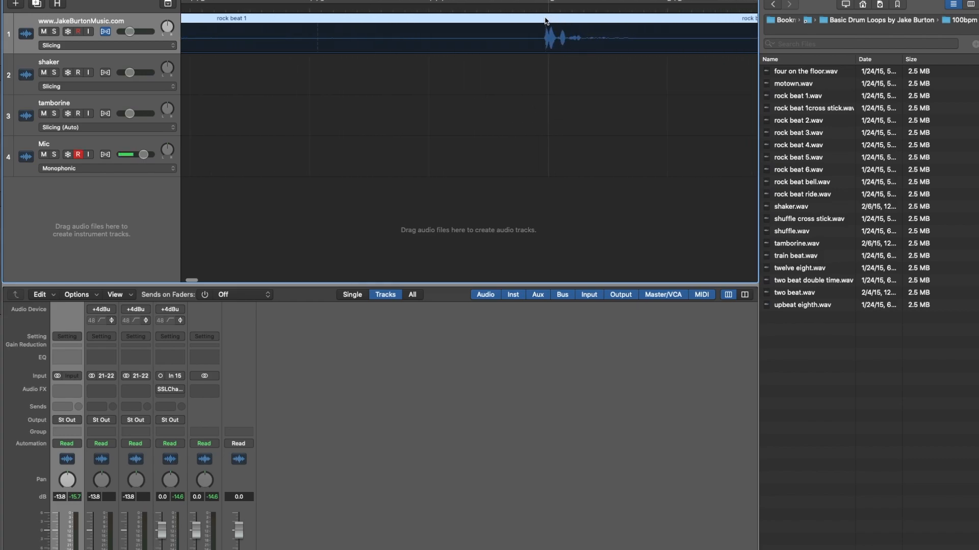
# Continue through the region and align three more drum hits with the grid using flex markers.
pyautogui.hscroll(5, 563, 95)
pyautogui.hscroll(10, 564, 95)
pyautogui.click(469, 25)
pyautogui.hscroll(8, 546, 106)
pyautogui.click(494, 23)
pyautogui.hscroll(8, 542, 77)
pyautogui.hscroll(2, 536, 70)
pyautogui.click(496, 26)
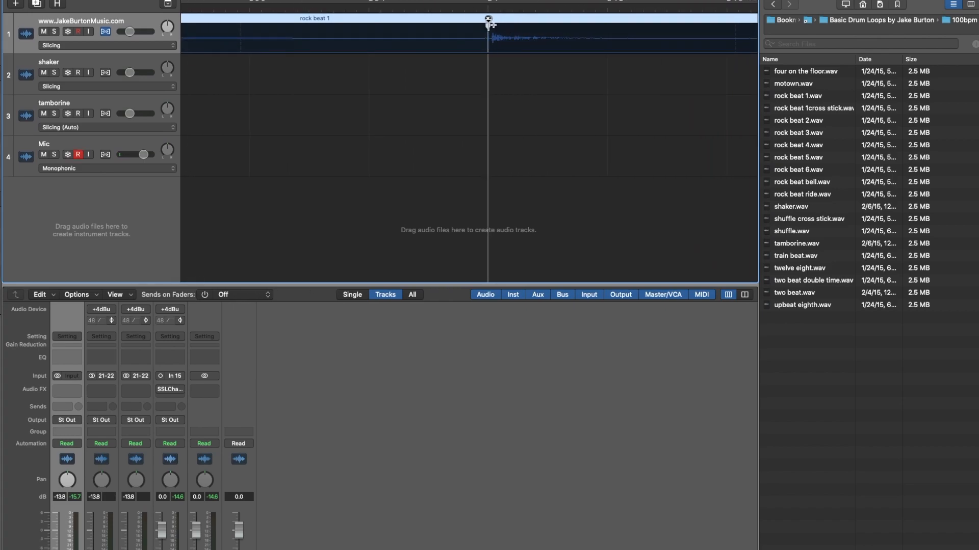
# Set flex markers on the next three drum hits further along the region to lock them to the grid.
pyautogui.hscroll(6, 568, 106)
pyautogui.hscroll(9, 568, 106)
pyautogui.click(560, 23)
pyautogui.hscroll(10, 565, 72)
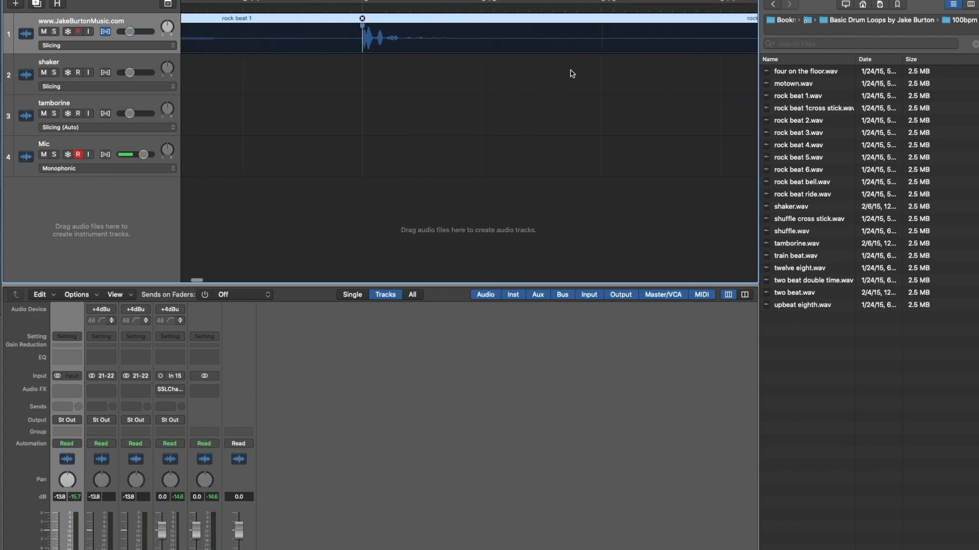
pyautogui.click(422, 23)
pyautogui.hscroll(10, 520, 108)
pyautogui.click(404, 25)
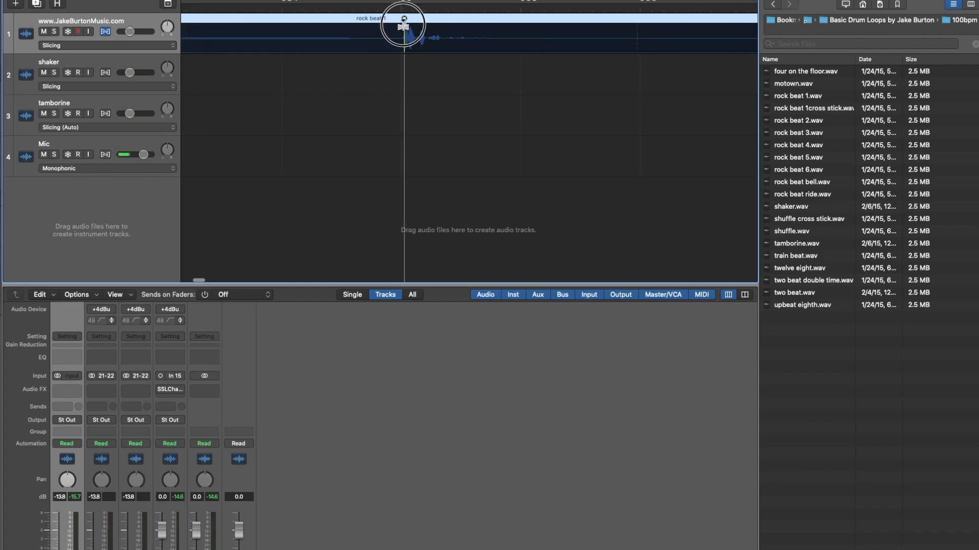
# Align the next two drum hits in rock beat 1 with their grid lines using flex markers.
pyautogui.hscroll(10, 546, 153)
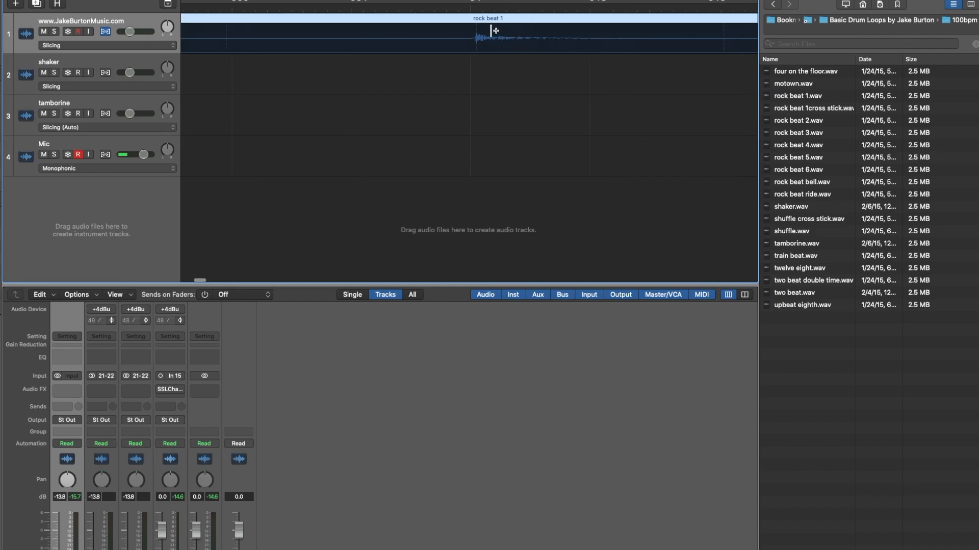
pyautogui.click(474, 25)
pyautogui.hscroll(10, 546, 79)
pyautogui.click(491, 25)
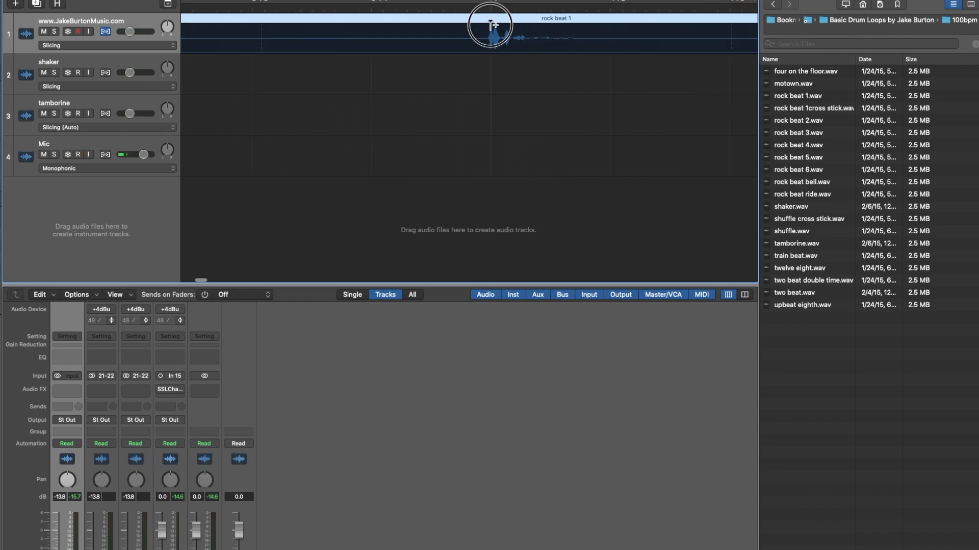
# Place flex markers on the last three drum hits of rock beat 1 to line them up with the grid.
pyautogui.hscroll(10, 547, 72)
pyautogui.hscroll(10, 549, 72)
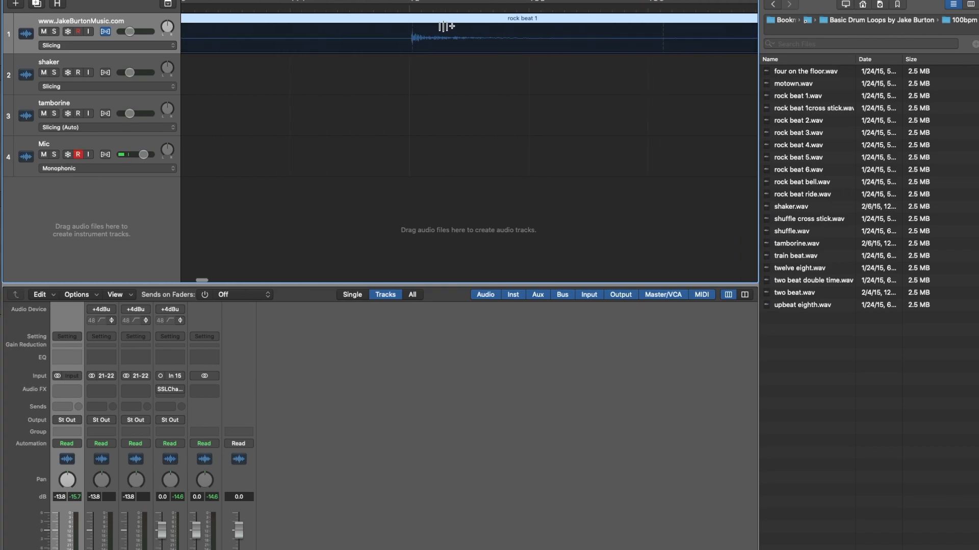
pyautogui.click(411, 23)
pyautogui.hscroll(10, 528, 82)
pyautogui.hscroll(12, 528, 83)
pyautogui.click(342, 23)
pyautogui.hscroll(4, 499, 95)
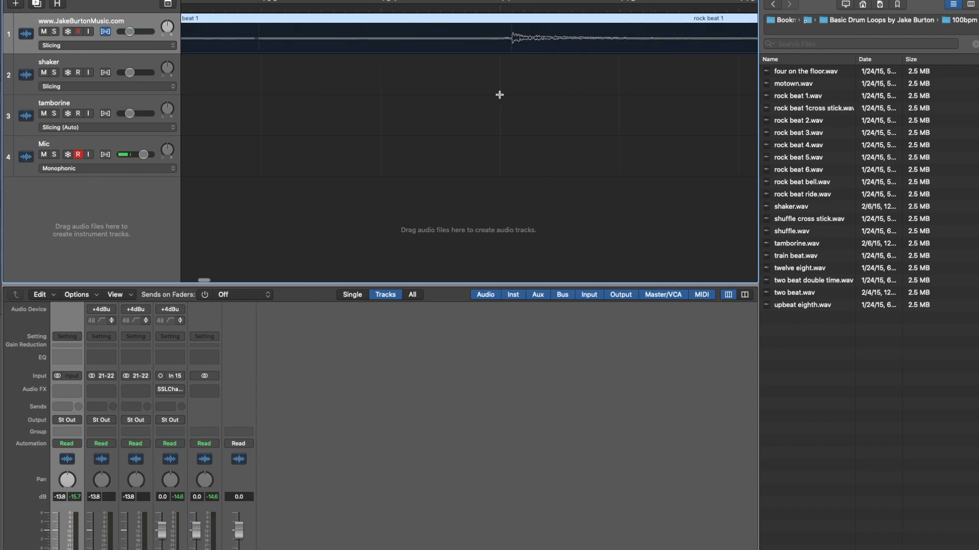
pyautogui.hscroll(2, 497, 28)
pyautogui.click(484, 23)
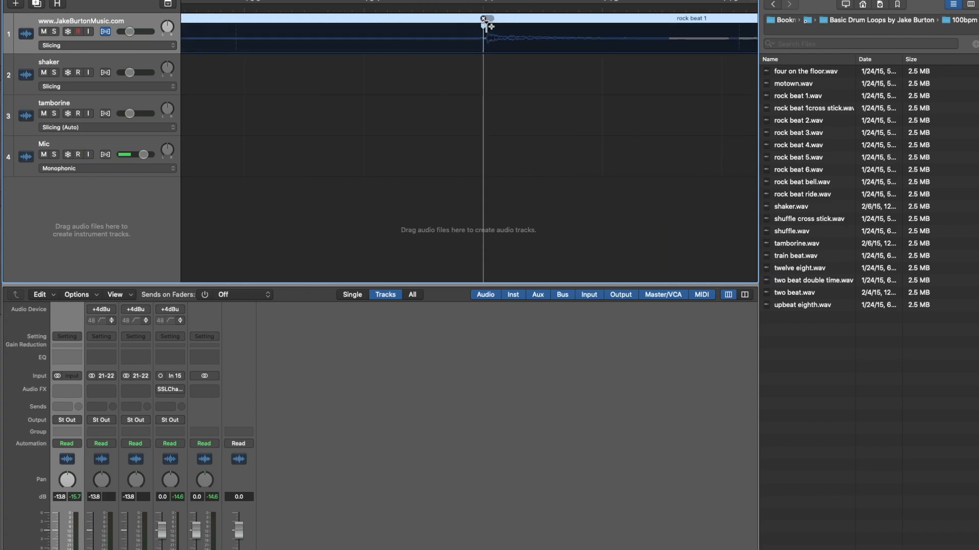
pyautogui.hscroll(7, 575, 106)
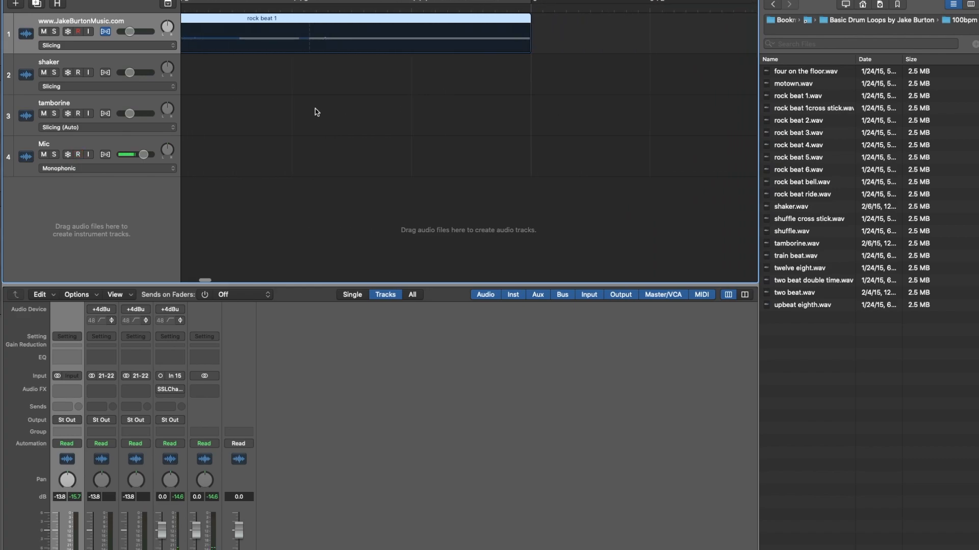
# Review the flex modes for the drum track, keep Flex Time - Slicing, and hide the Flex view.
pyautogui.scroll(-5, 315, 109)
pyautogui.hscroll(-15, 315, 109)
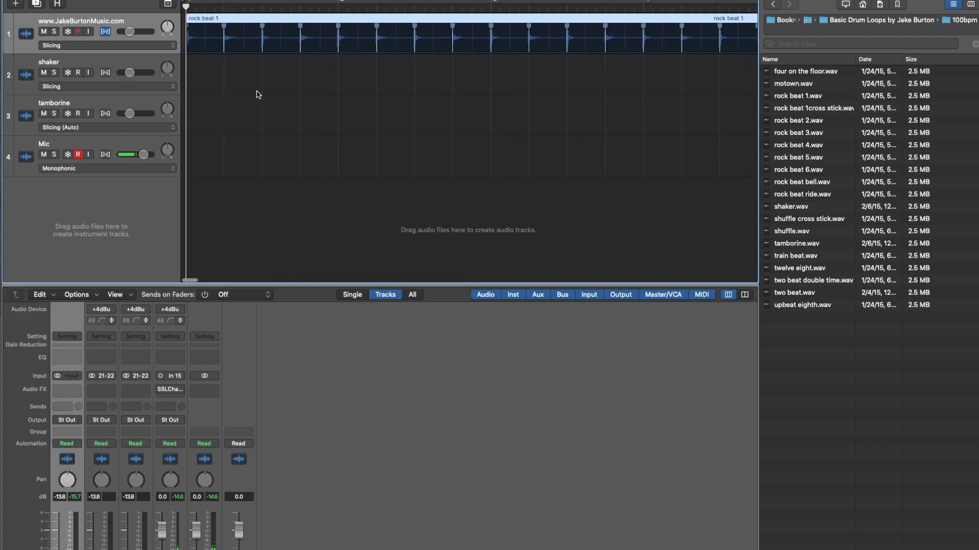
pyautogui.click(78, 48)
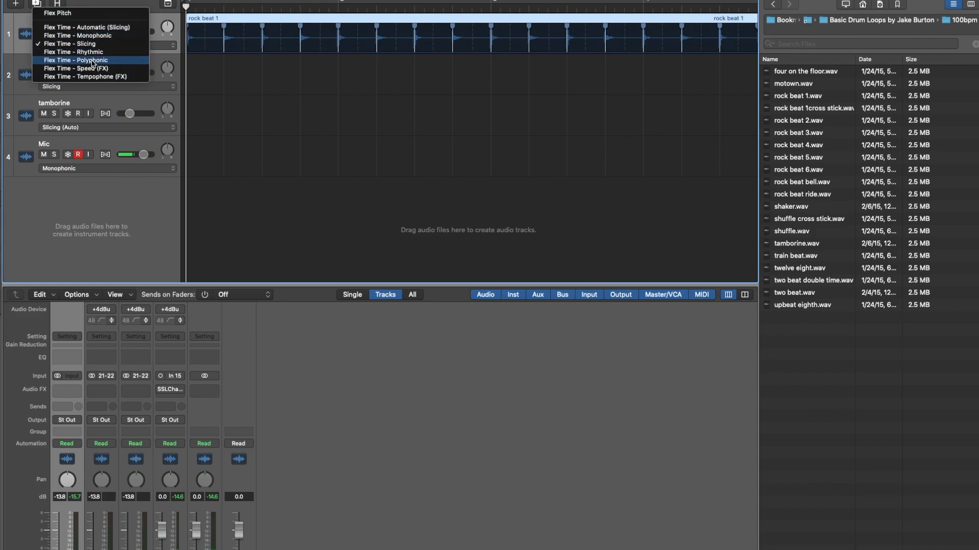
pyautogui.click(88, 45)
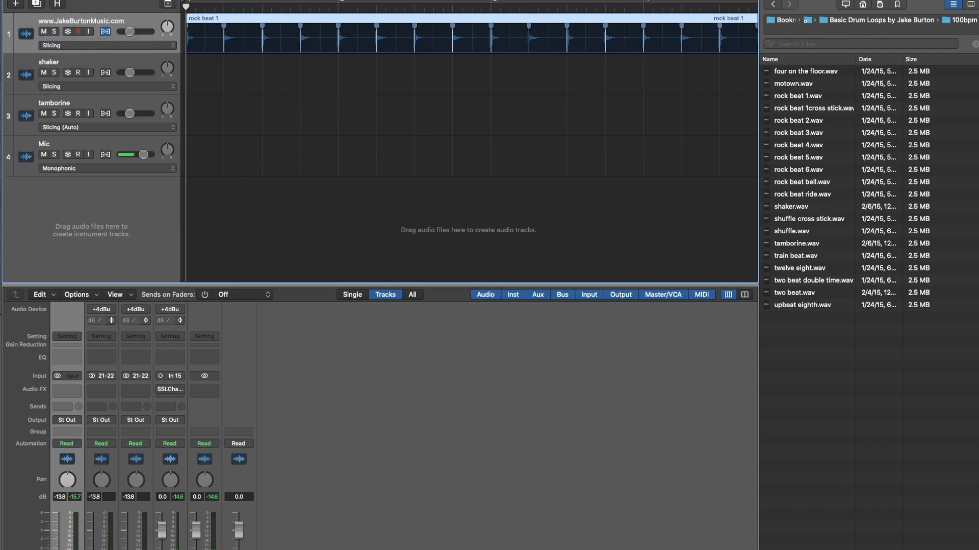
pyautogui.press('super+f')
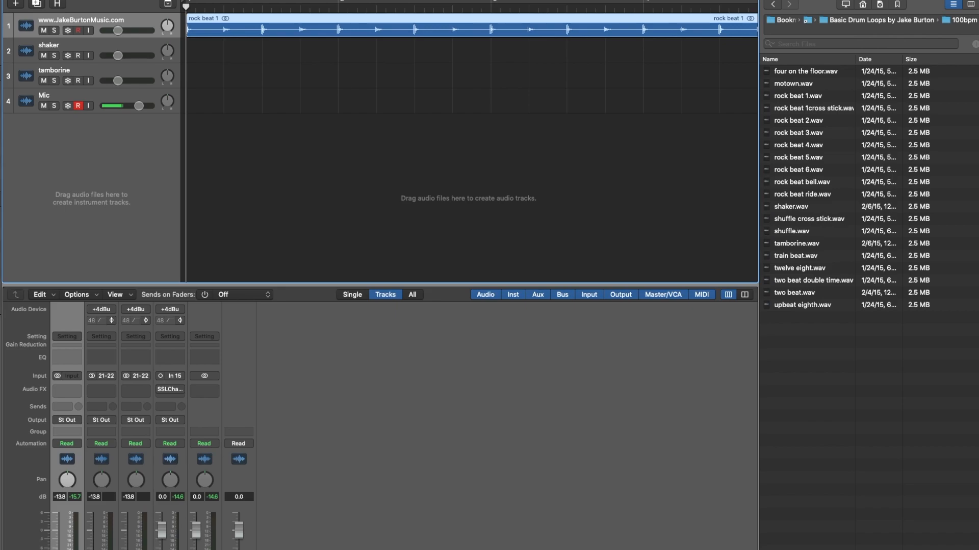
# Play the tightened rock beat 1 region from the beginning and replay it to check its timing.
pyautogui.press('space')
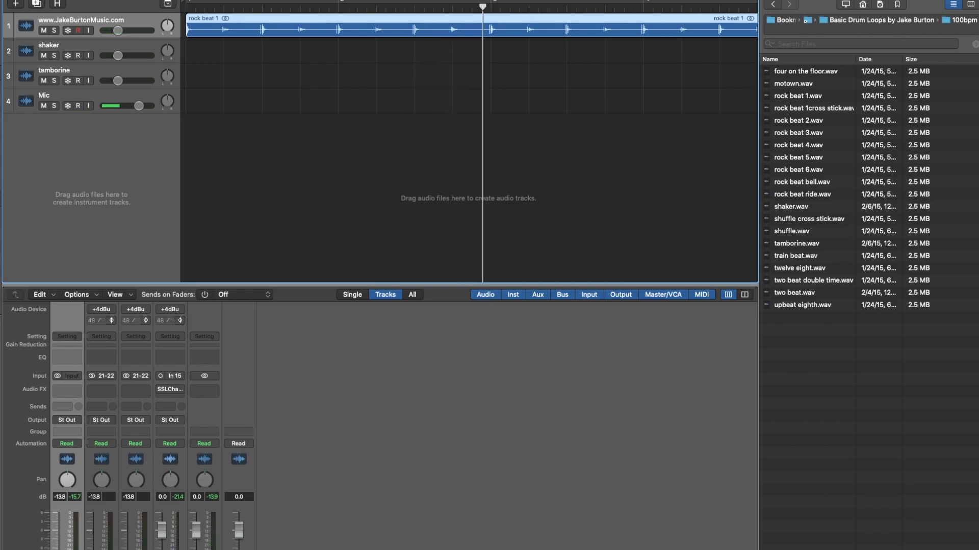
pyautogui.press('Return')
pyautogui.press('space')
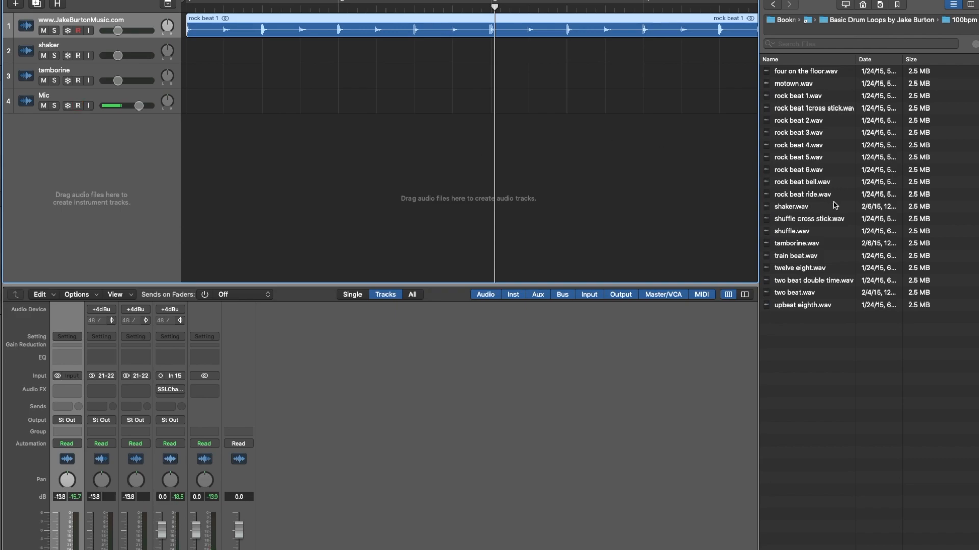
# Add shaker.wav to the shaker track and tamborine.wav to the tamborine track, both starting with the drum region.
pyautogui.moveTo(797, 211); pyautogui.dragTo(204, 58)
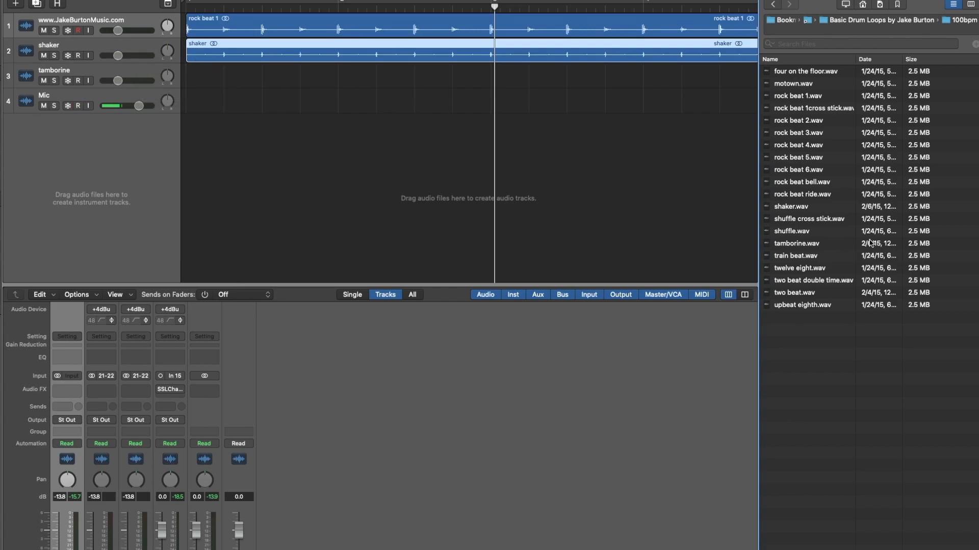
pyautogui.moveTo(803, 248); pyautogui.dragTo(198, 85)
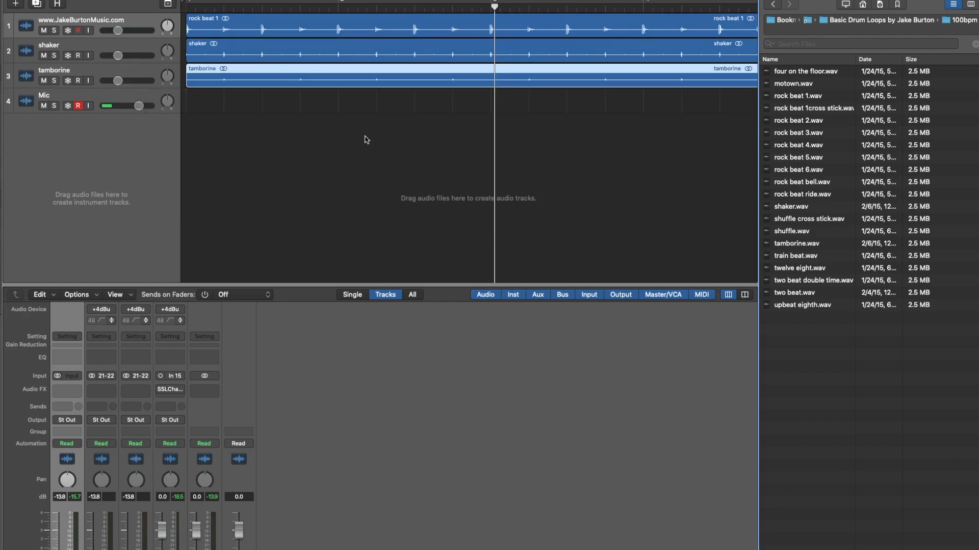
# Loop the tamborine, shaker and rock beat 1 regions once more so each spans double its original length.
pyautogui.press('super+Left')
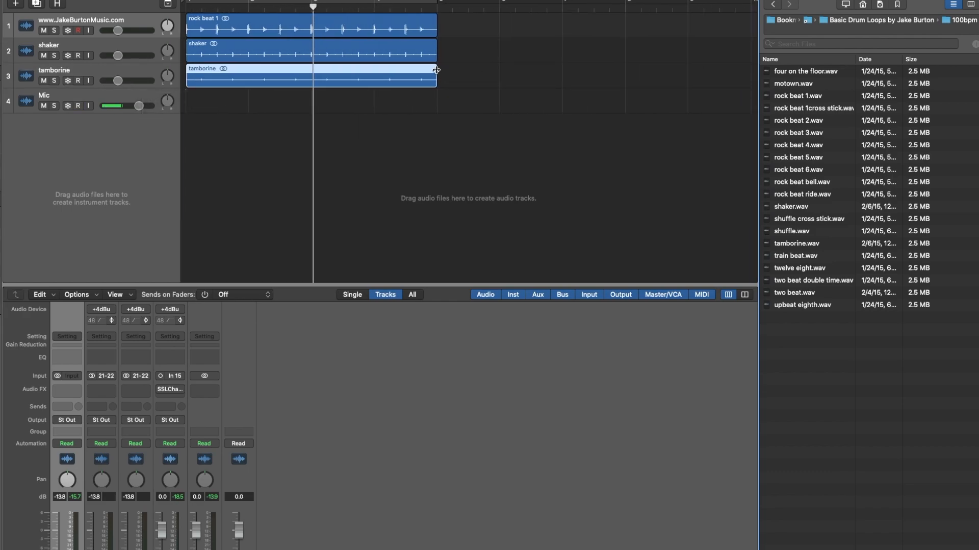
pyautogui.moveTo(442, 77); pyautogui.dragTo(687, 80)
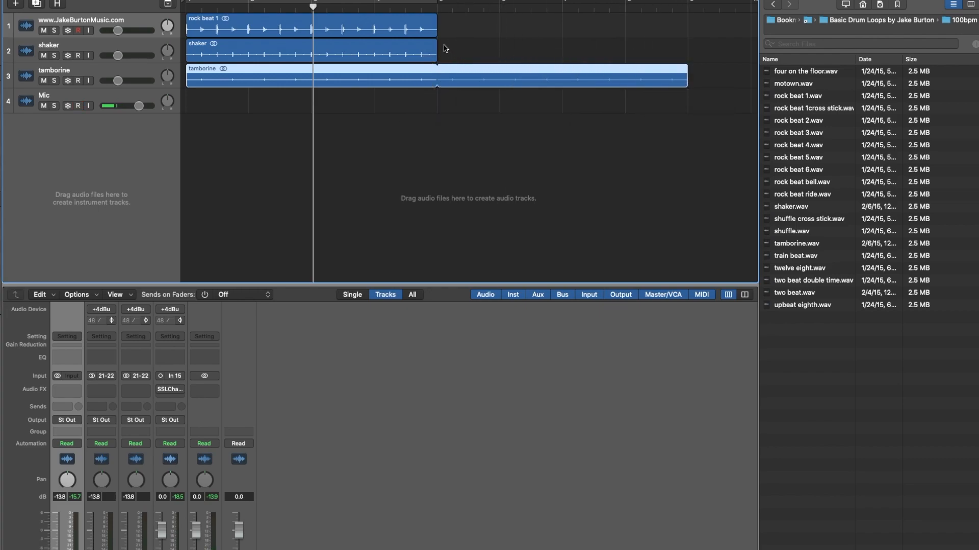
pyautogui.moveTo(441, 47); pyautogui.dragTo(688, 45)
pyautogui.click(436, 20)
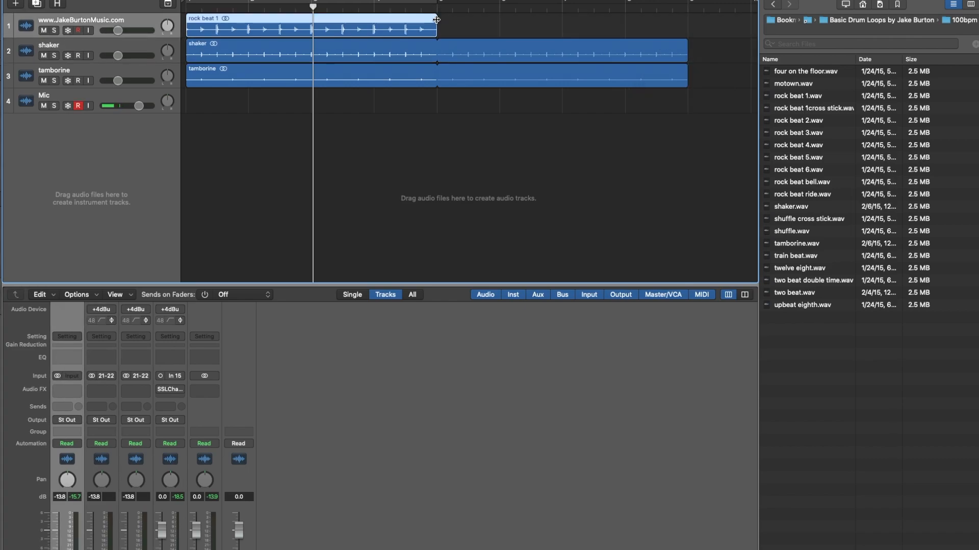
pyautogui.moveTo(441, 27); pyautogui.dragTo(687, 26)
# Set the shaker to -21.5 dB panned -22 and the tamborine to -23.5 dB panned +21, and play the mix from the start.
pyautogui.press('Return')
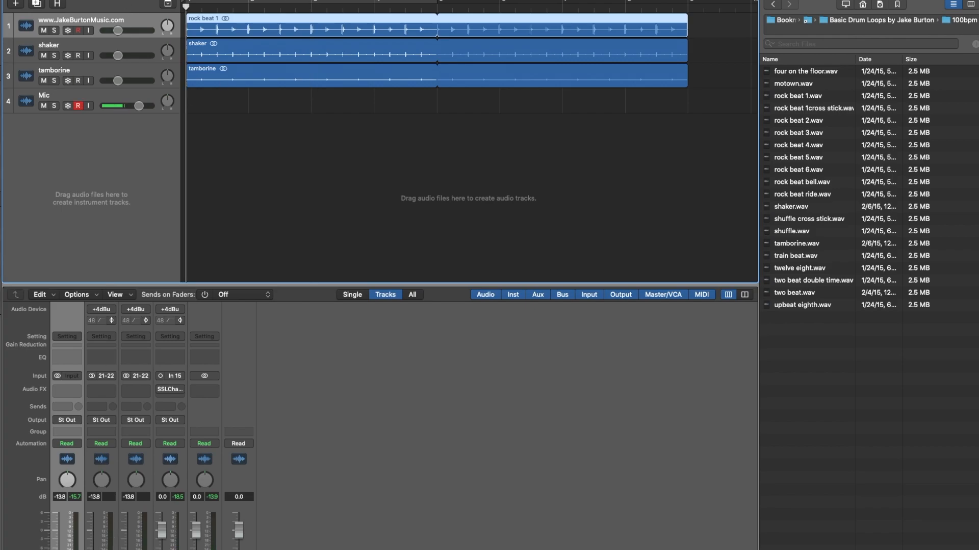
pyautogui.moveTo(93, 547); pyautogui.dragTo(123, 549)
pyautogui.moveTo(94, 487); pyautogui.dragTo(130, 468)
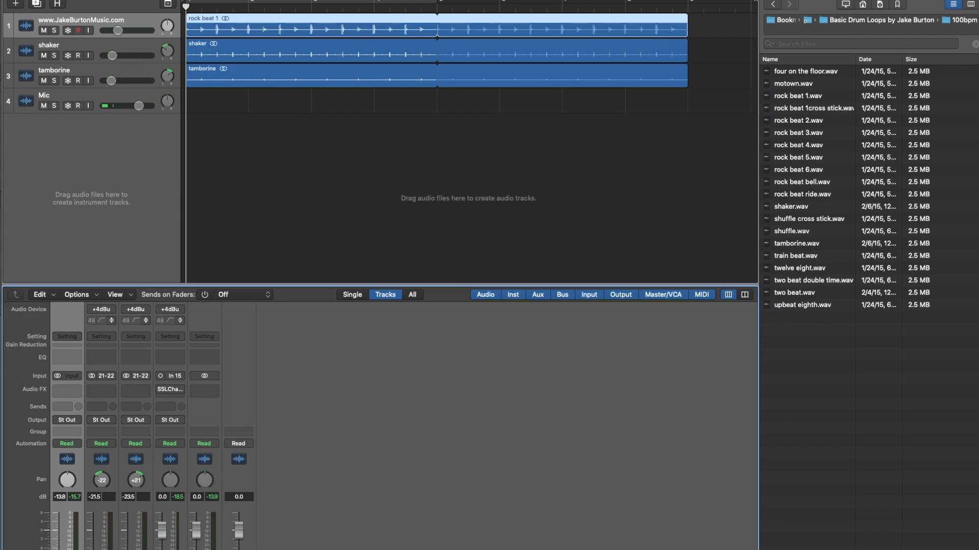
pyautogui.press('space')
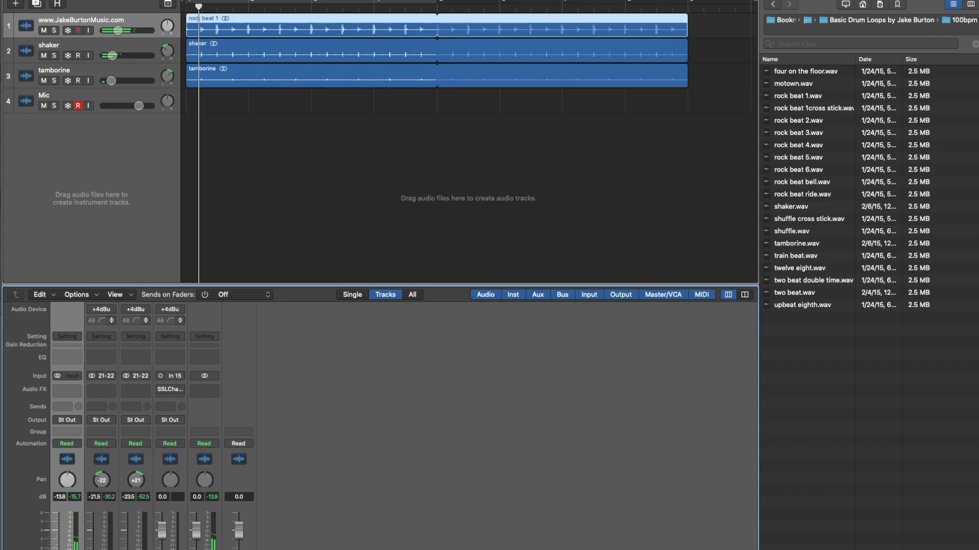